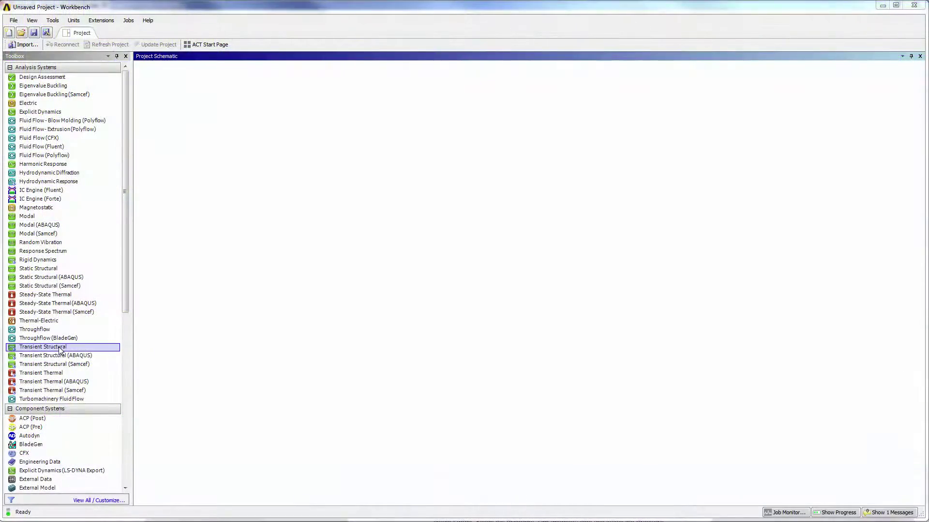
Add a Transient Structural system to the schematic and name it Structural.
{"action": "left_click_drag", "start_coordinate": [60, 349], "coordinate": [213, 137]}
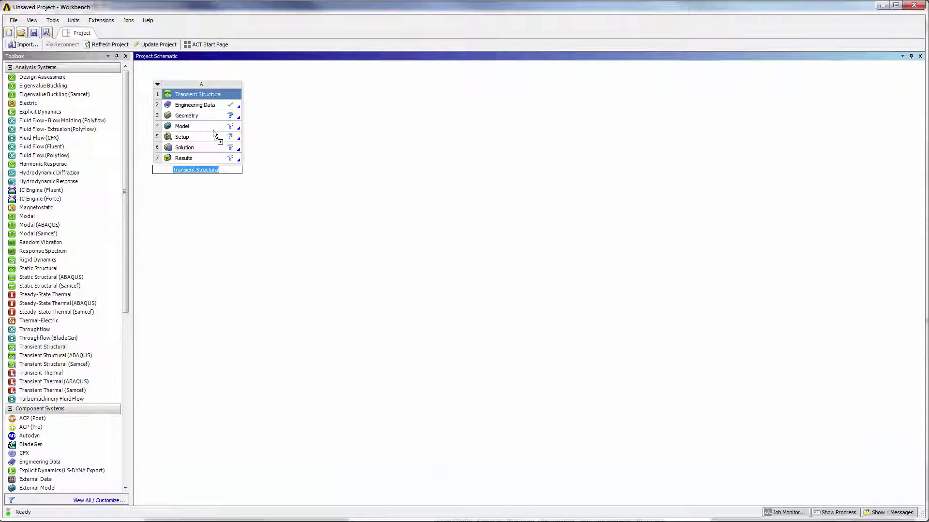
{"action": "key", "text": "BackSpace"}
{"action": "type", "text": "uctural"}
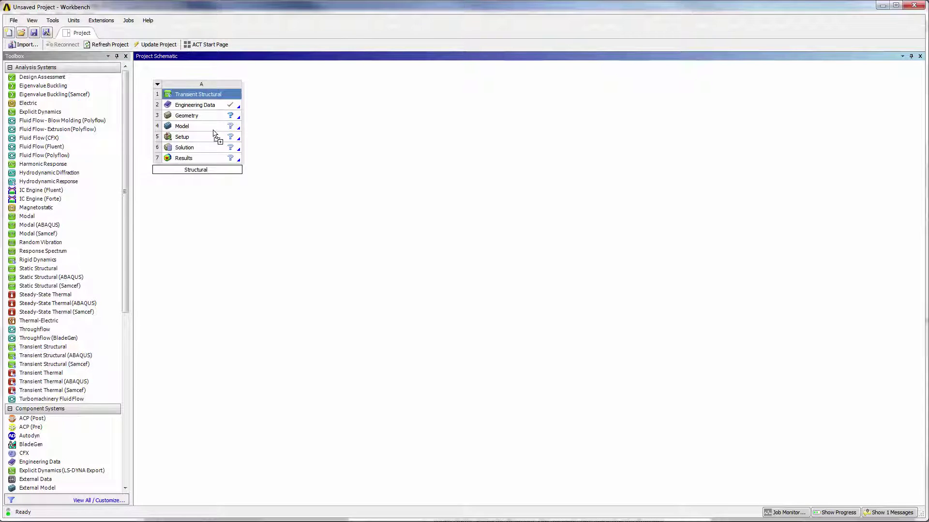
{"action": "left_click", "coordinate": [303, 228]}
Add a Fluid Flow (CFX) system to the schematic and name it Fluid.
{"action": "left_click_drag", "start_coordinate": [73, 138], "coordinate": [336, 120]}
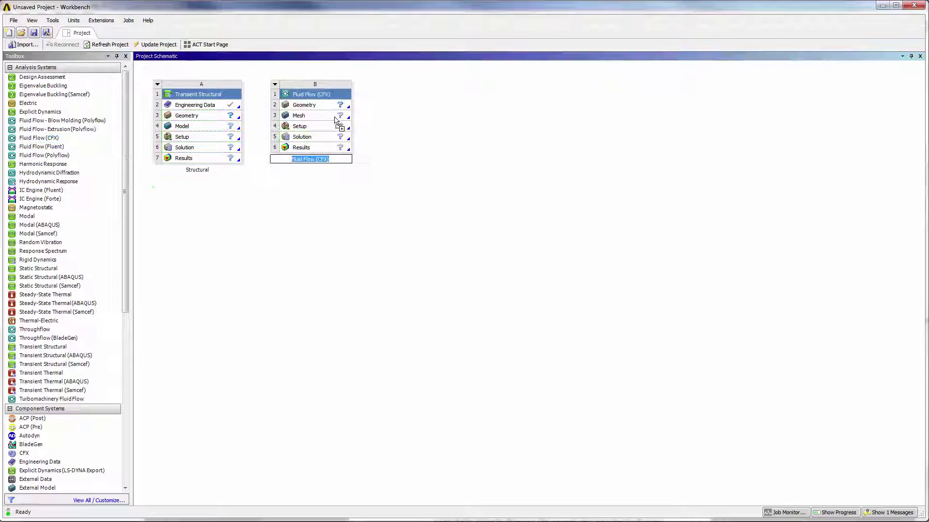
{"action": "key", "text": "BackSpace"}
{"action": "type", "text": "Flui"}
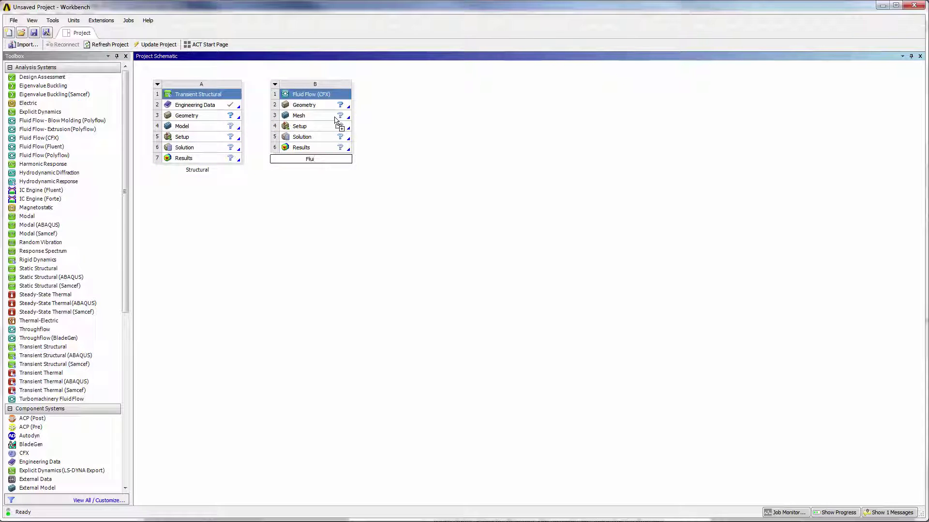
{"action": "type", "text": "d"}
{"action": "left_click", "coordinate": [386, 236]}
{"action": "left_click_drag", "start_coordinate": [127, 218], "coordinate": [124, 354]}
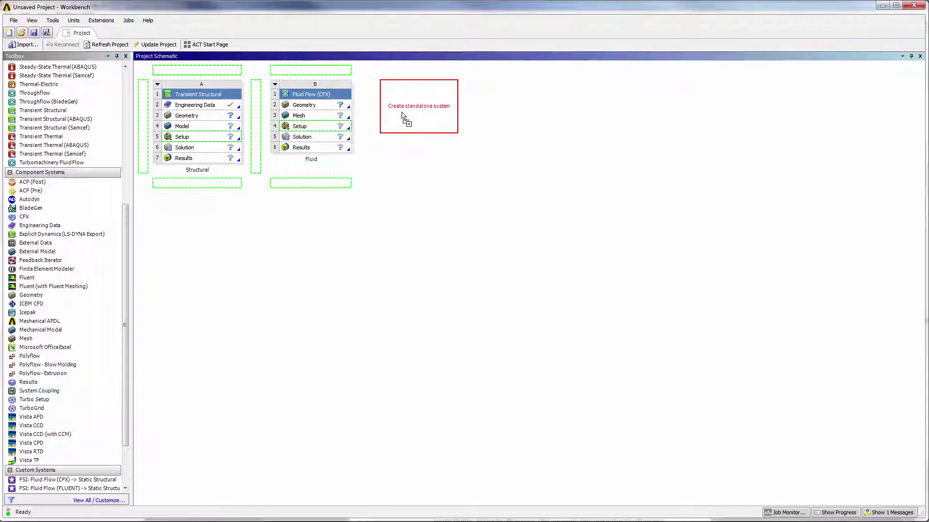
Link System Coupling to the Structural and Fluid setups, and feed Structural geometry to the Fluid mesh.
{"action": "left_click_drag", "start_coordinate": [64, 389], "coordinate": [401, 119]}
{"action": "mouse_move", "coordinate": [209, 137]}
{"action": "left_mouse_down"}
{"action": "mouse_move", "coordinate": [375, 129]}
{"action": "mouse_move", "coordinate": [410, 105]}
{"action": "left_mouse_up"}
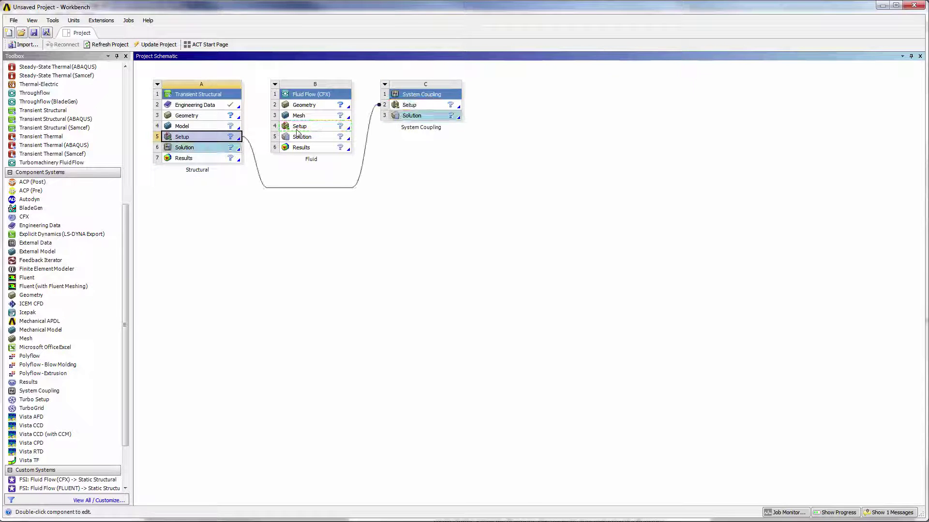
{"action": "left_click_drag", "start_coordinate": [299, 128], "coordinate": [410, 110]}
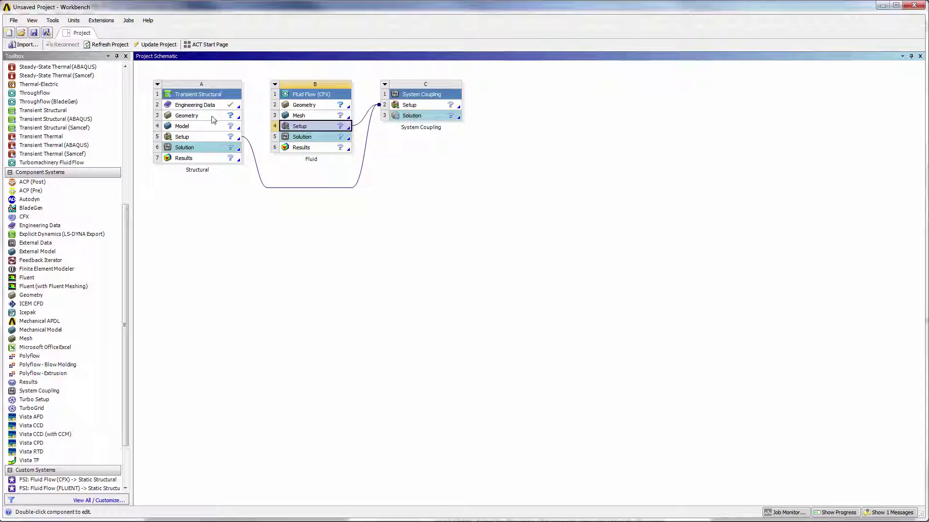
{"action": "left_click_drag", "start_coordinate": [216, 121], "coordinate": [300, 120]}
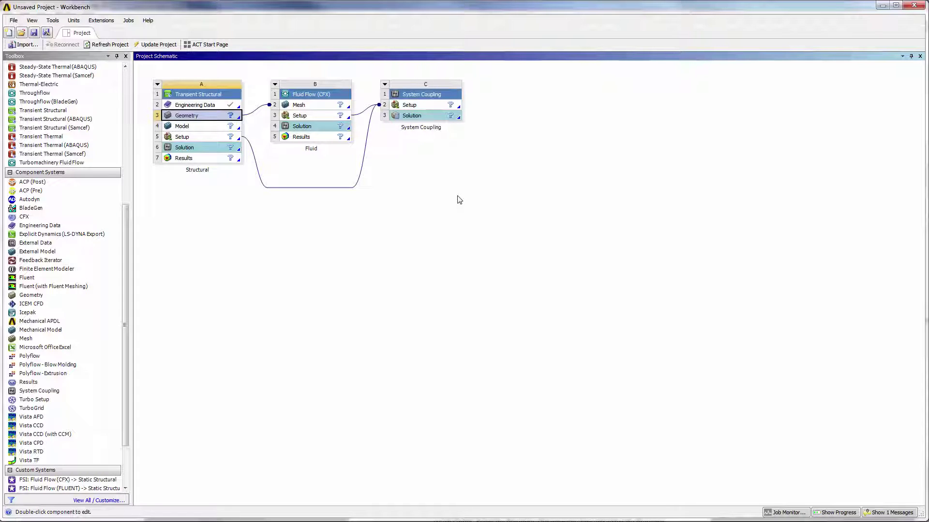
{"action": "left_click", "coordinate": [458, 200]}
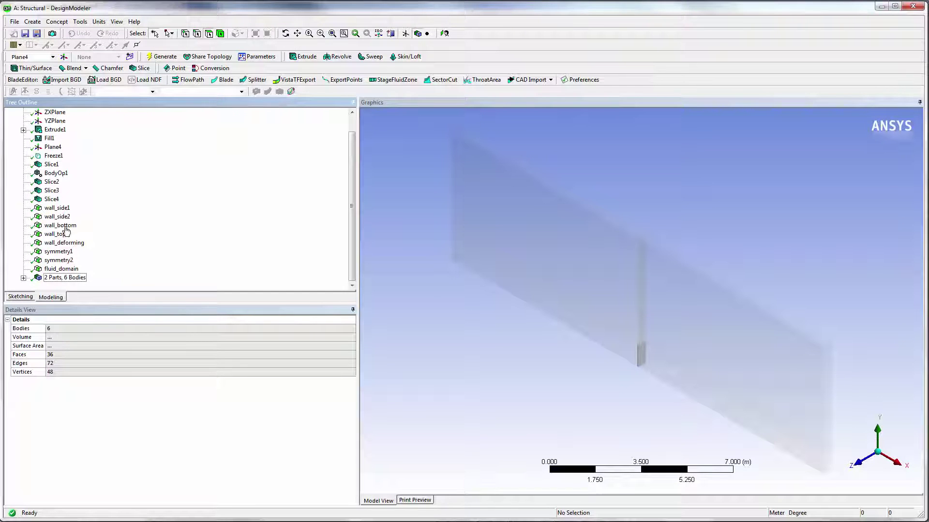
Check the solid body and fluid Part details, then close DesignModeler.
{"action": "left_click", "coordinate": [23, 278]}
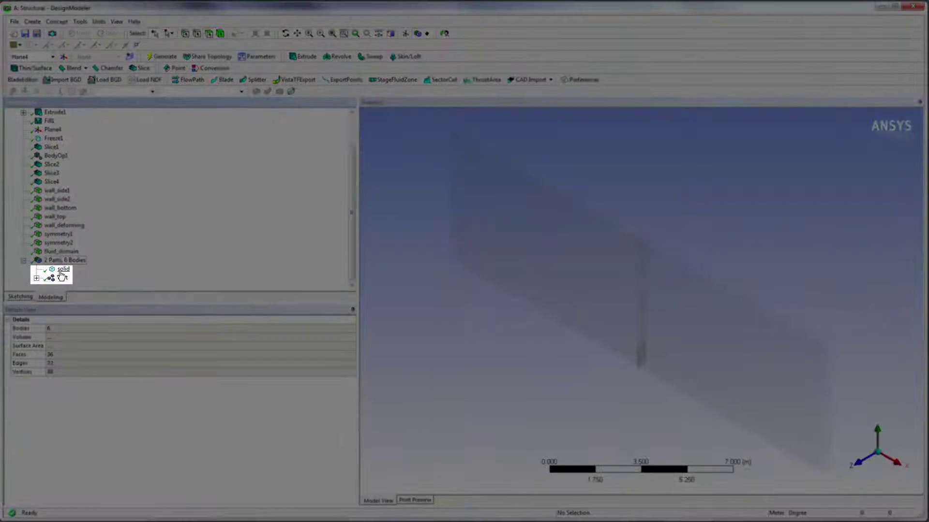
{"action": "left_click", "coordinate": [61, 270]}
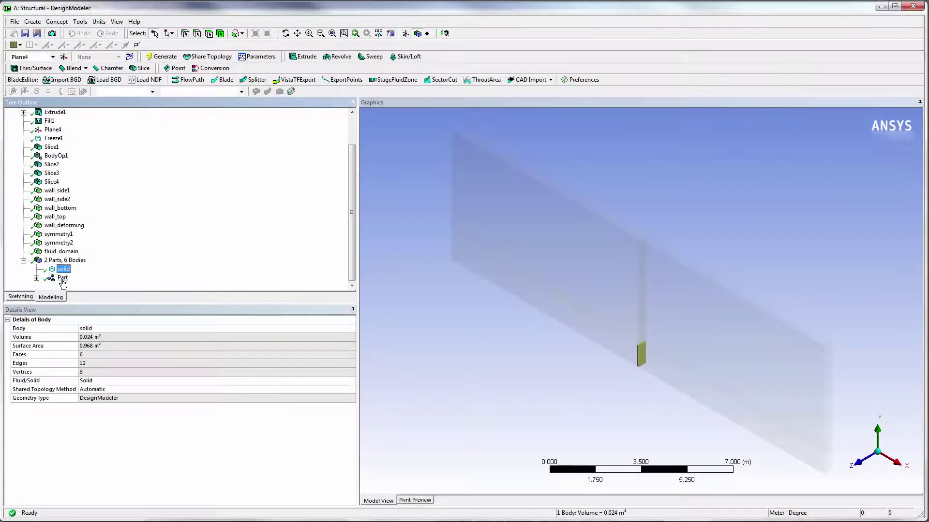
{"action": "left_click", "coordinate": [62, 279]}
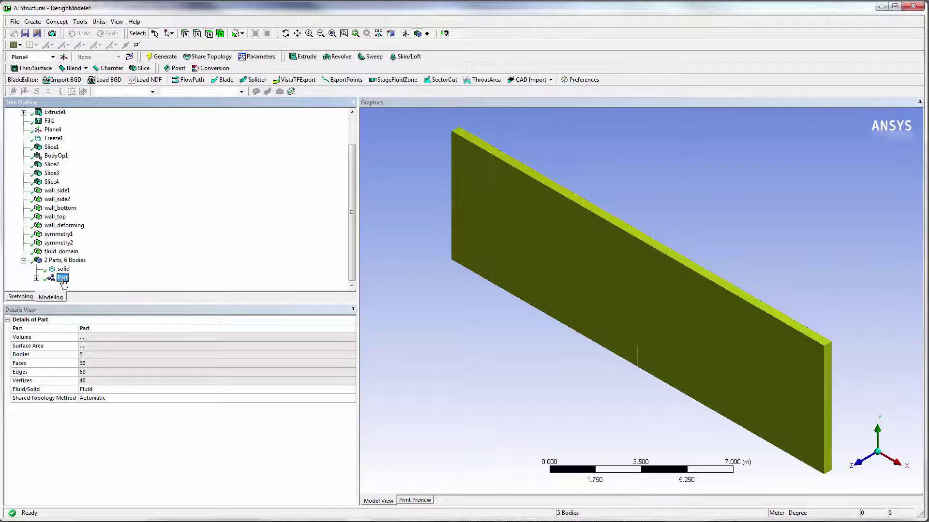
{"action": "left_click", "coordinate": [14, 22]}
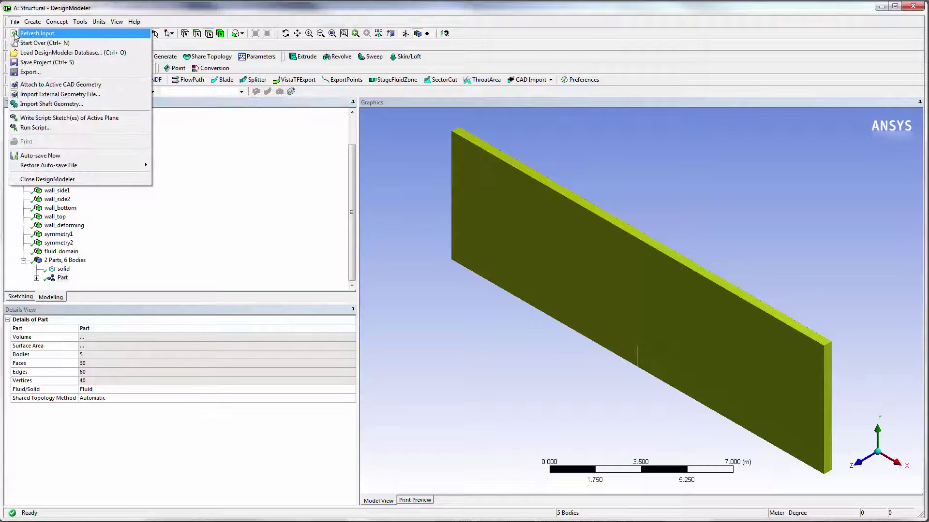
{"action": "left_click", "coordinate": [40, 179]}
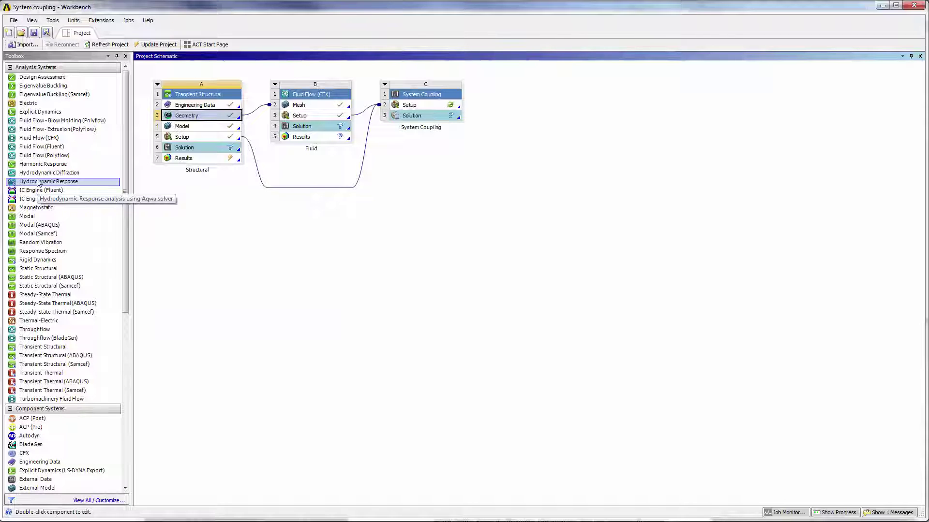
Open the Structural setup in Mechanical, check the Fluid Solid Interface, and select Analysis Settings.
{"action": "double_click", "coordinate": [176, 138]}
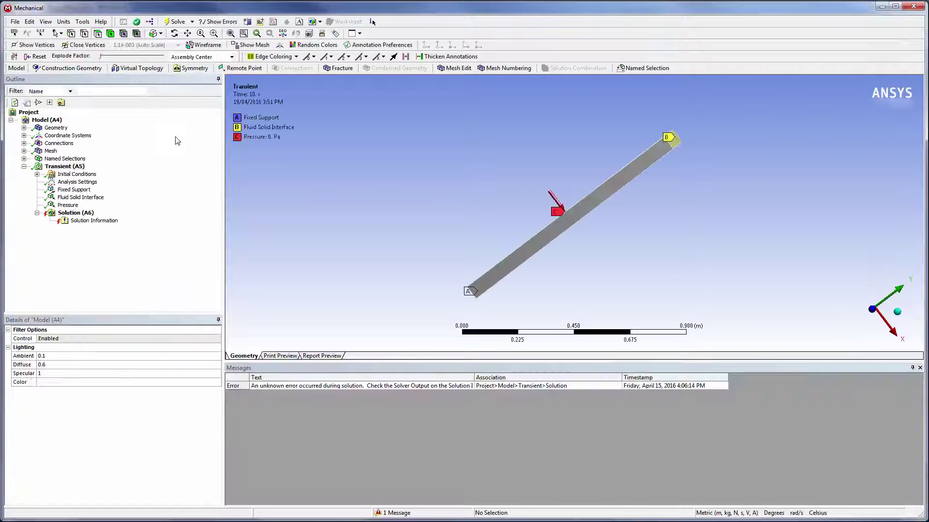
{"action": "left_click", "coordinate": [102, 197]}
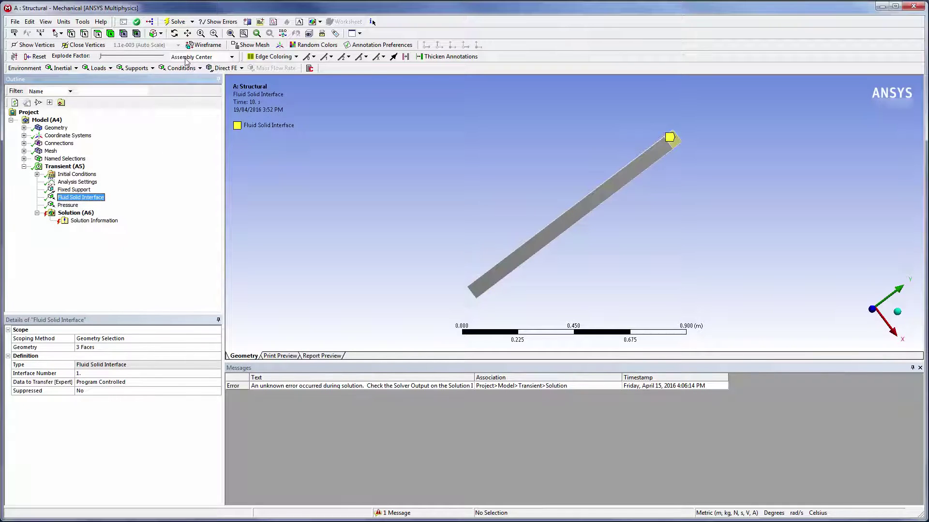
{"action": "left_click", "coordinate": [175, 33]}
{"action": "left_click", "coordinate": [897, 312]}
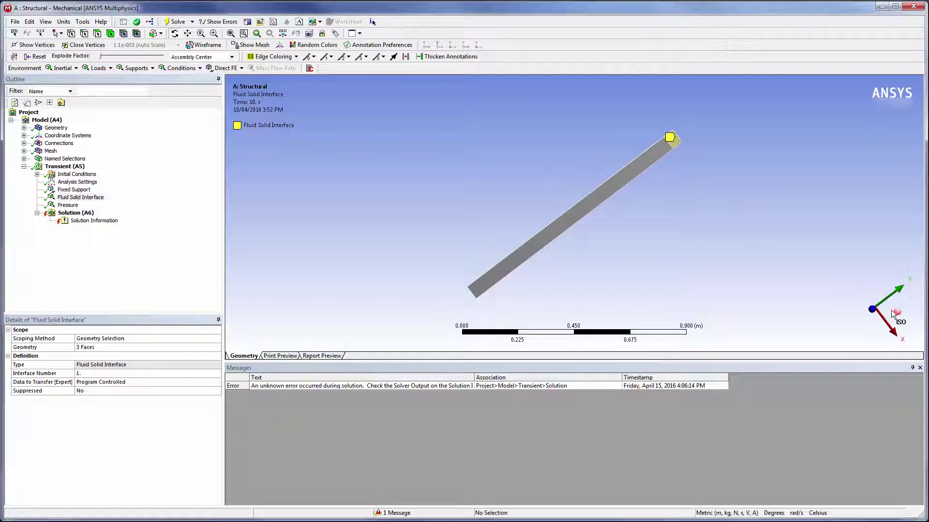
{"action": "mouse_move", "coordinate": [702, 224]}
{"action": "left_mouse_down"}
{"action": "mouse_move", "coordinate": [705, 265]}
{"action": "mouse_move", "coordinate": [837, 282]}
{"action": "left_mouse_up"}
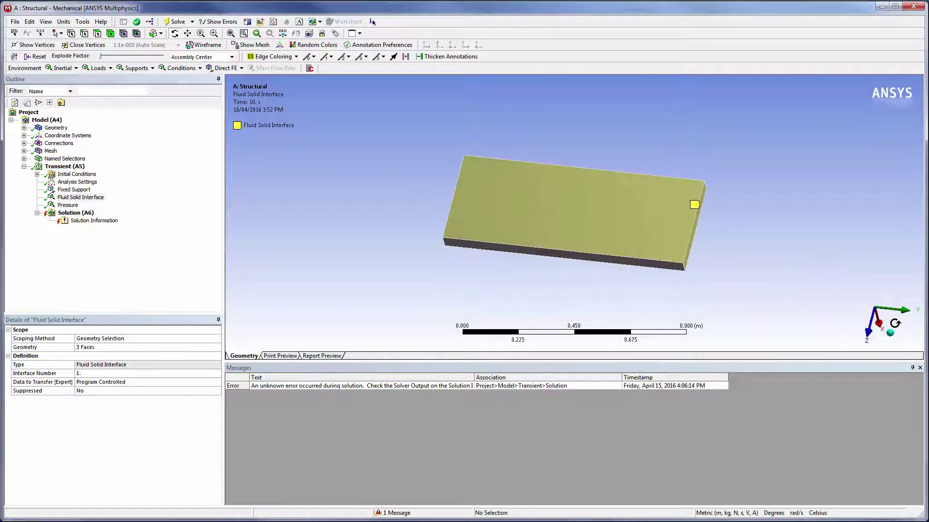
{"action": "left_click", "coordinate": [894, 335]}
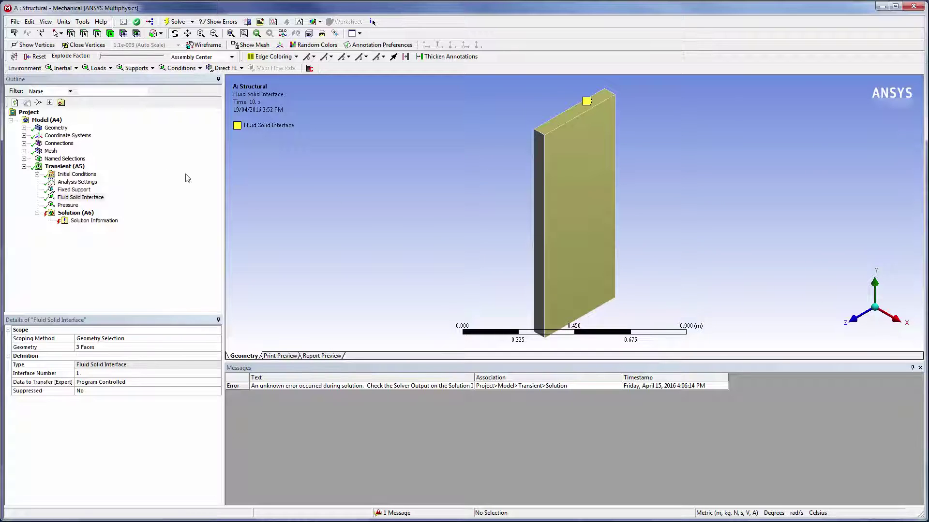
{"action": "left_click", "coordinate": [87, 184]}
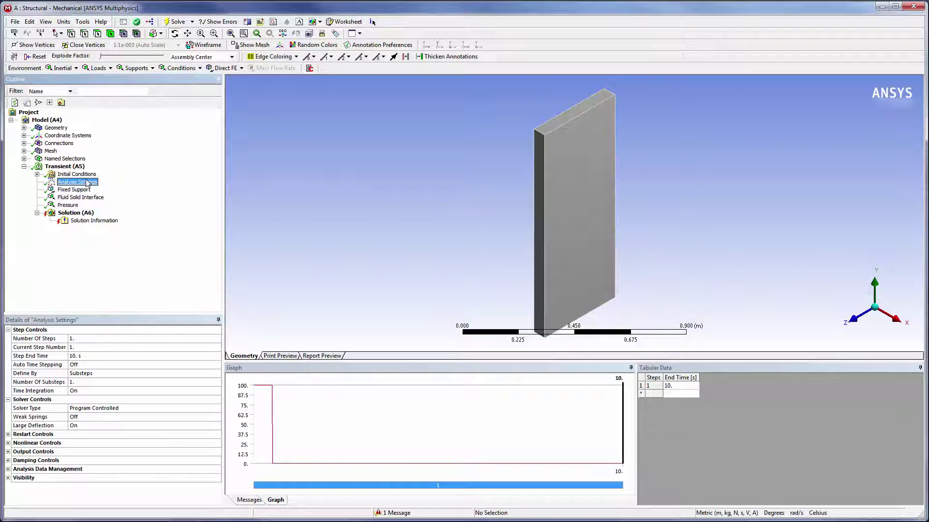
Check the 10 s step end time, auto time stepping off, and the number of substeps.
{"action": "left_click", "coordinate": [58, 357]}
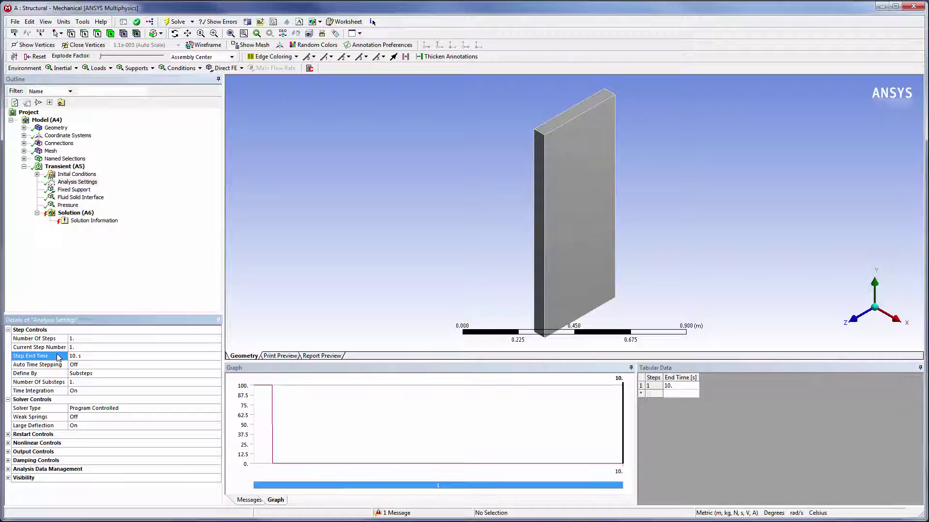
{"action": "left_click", "coordinate": [57, 366]}
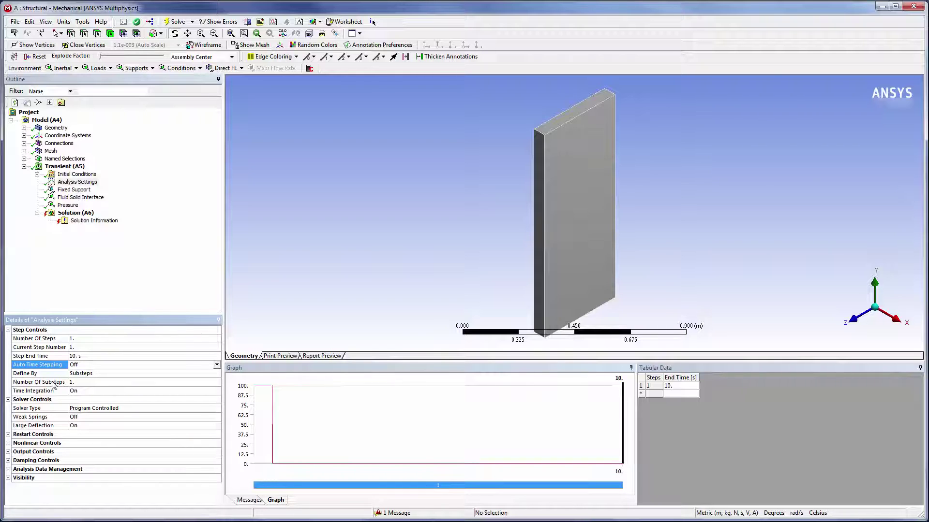
{"action": "left_click", "coordinate": [53, 385]}
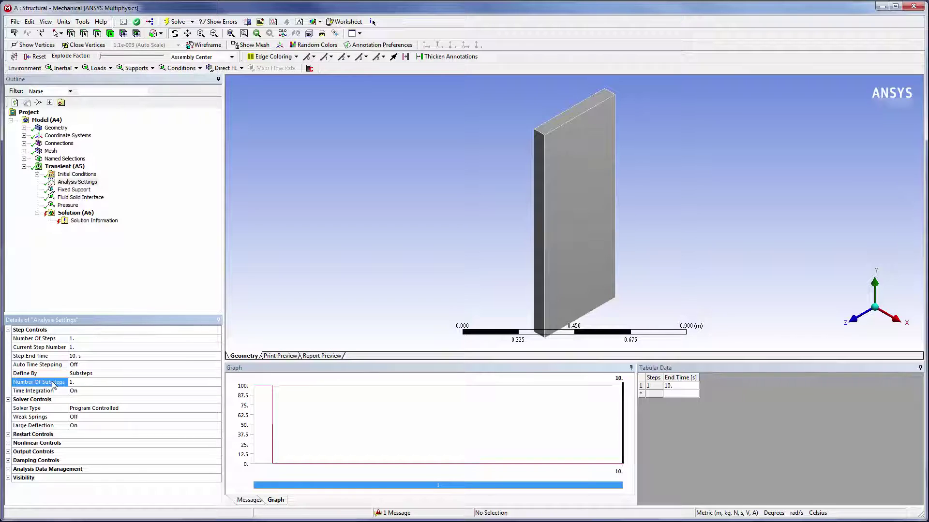
{"action": "left_click", "coordinate": [14, 22]}
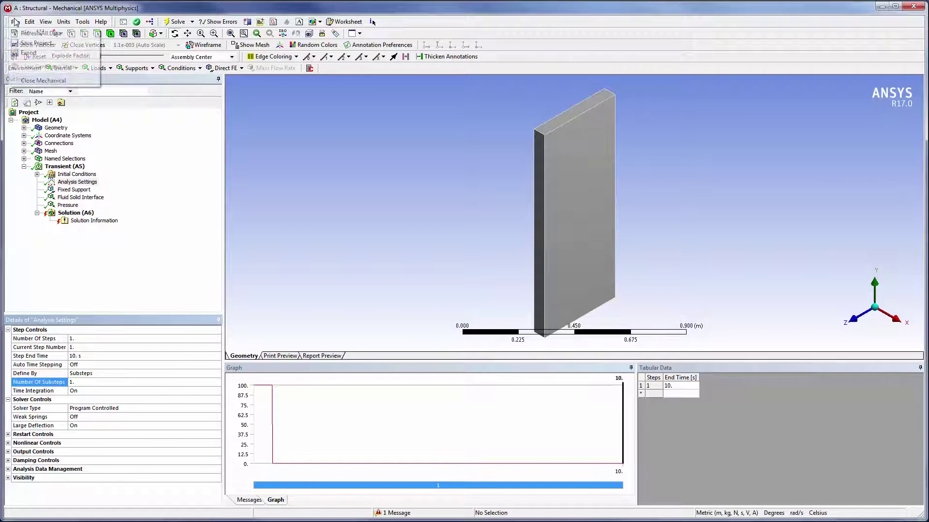
Close Mechanical and open the Fluid setup in CFX-Pre, viewing it front-on then isometric.
{"action": "left_click", "coordinate": [25, 81]}
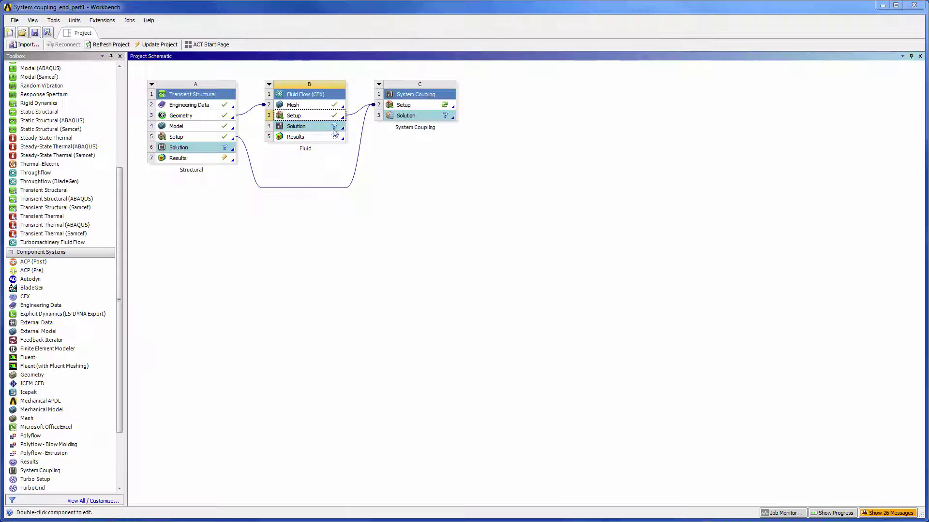
{"action": "double_click", "coordinate": [327, 116]}
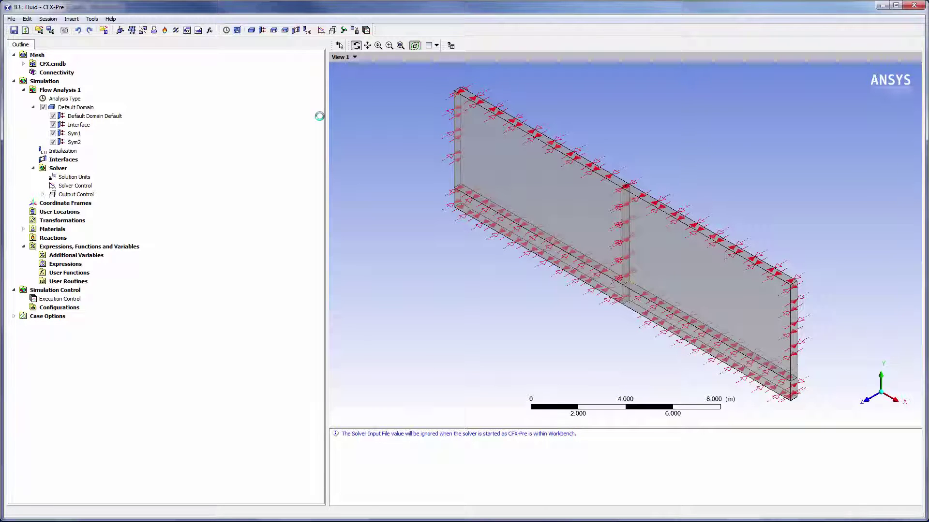
{"action": "left_click", "coordinate": [867, 398]}
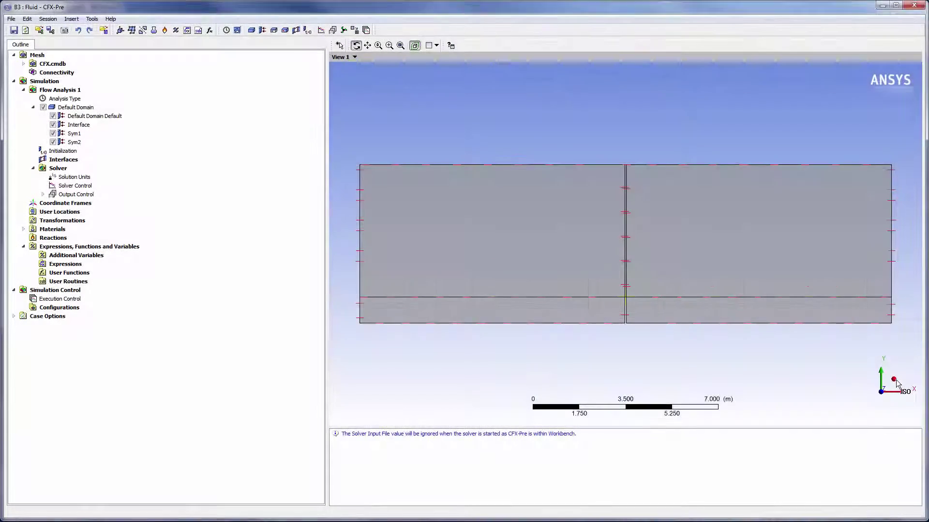
{"action": "left_click", "coordinate": [898, 386]}
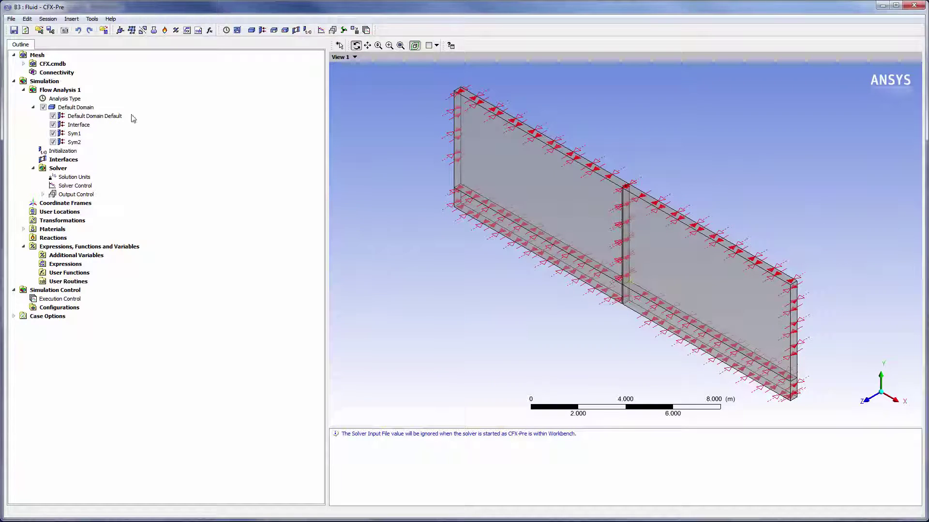
{"action": "double_click", "coordinate": [90, 107]}
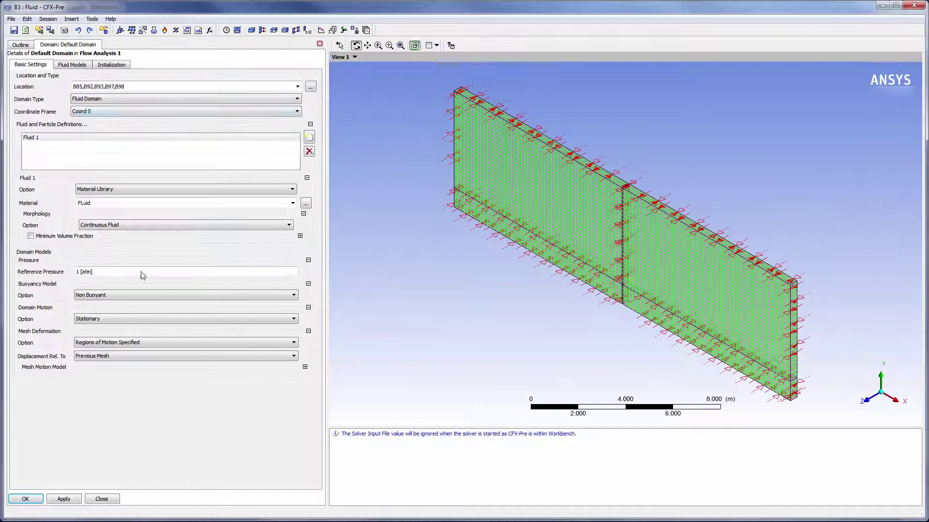
{"action": "left_click", "coordinate": [304, 367]}
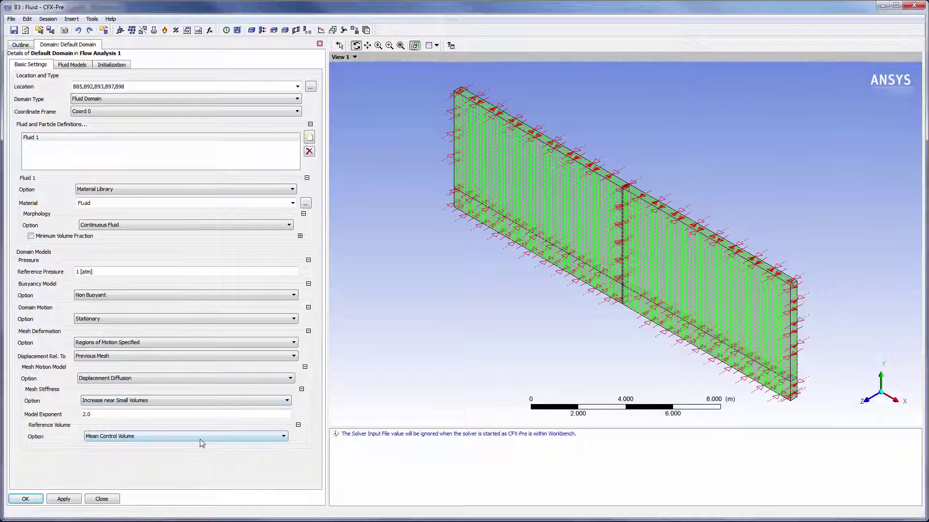
{"action": "left_click", "coordinate": [113, 499]}
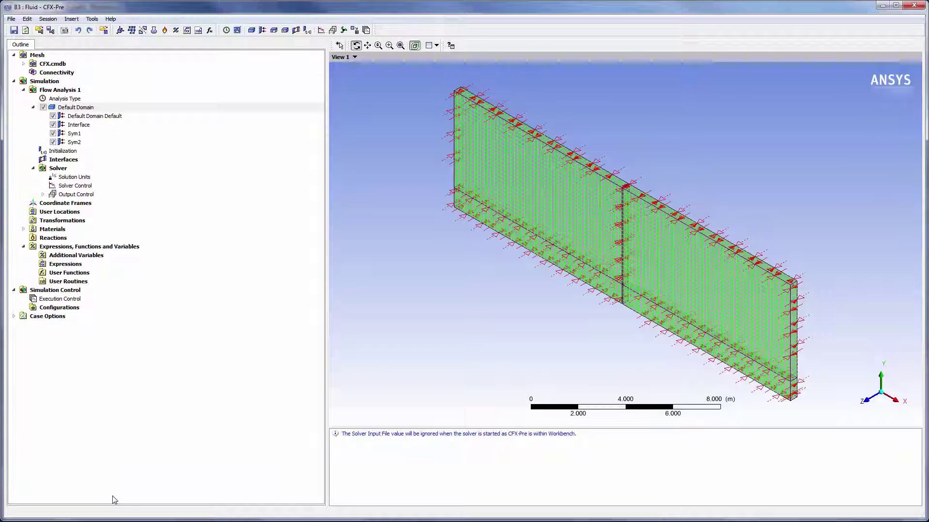
{"action": "double_click", "coordinate": [79, 124]}
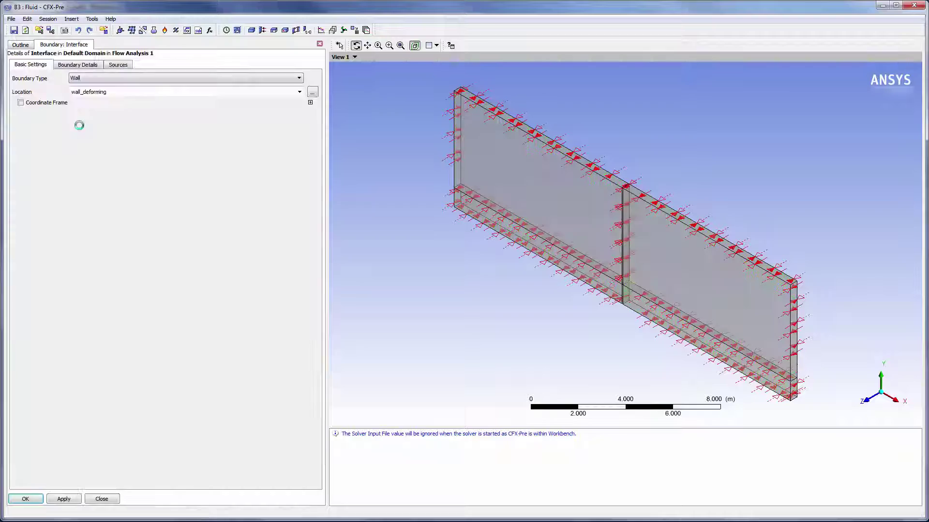
{"action": "left_click", "coordinate": [77, 65]}
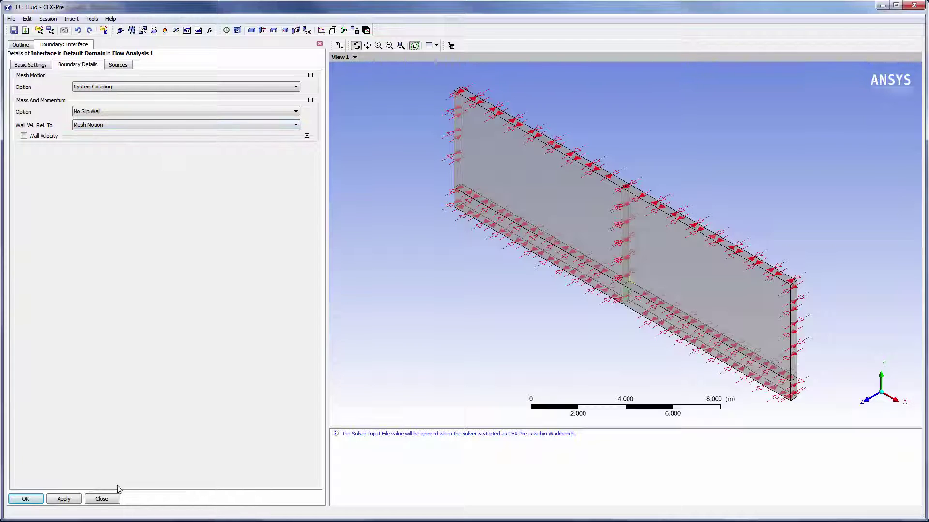
{"action": "left_click", "coordinate": [108, 499]}
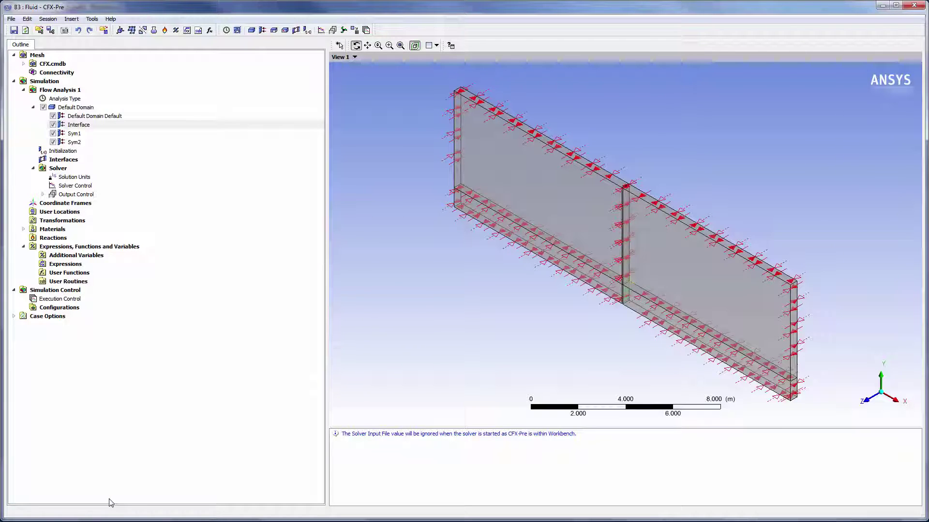
Review the Analysis Type and Solver Control settings, then close CFX-Pre.
{"action": "double_click", "coordinate": [65, 98]}
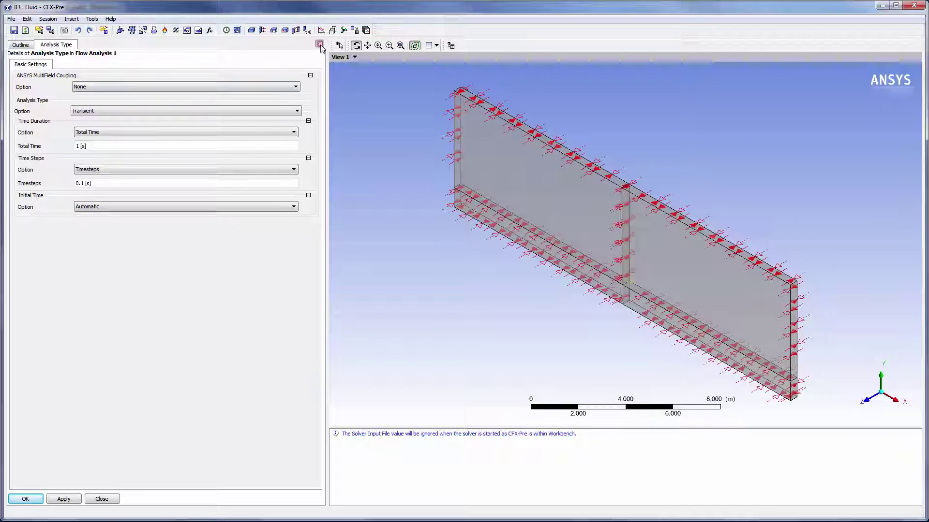
{"action": "left_click", "coordinate": [319, 45]}
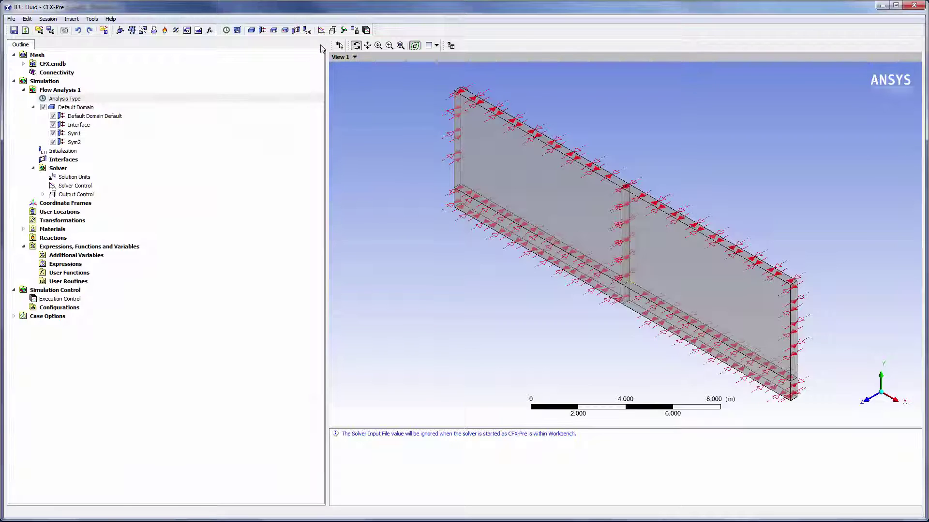
{"action": "double_click", "coordinate": [92, 187]}
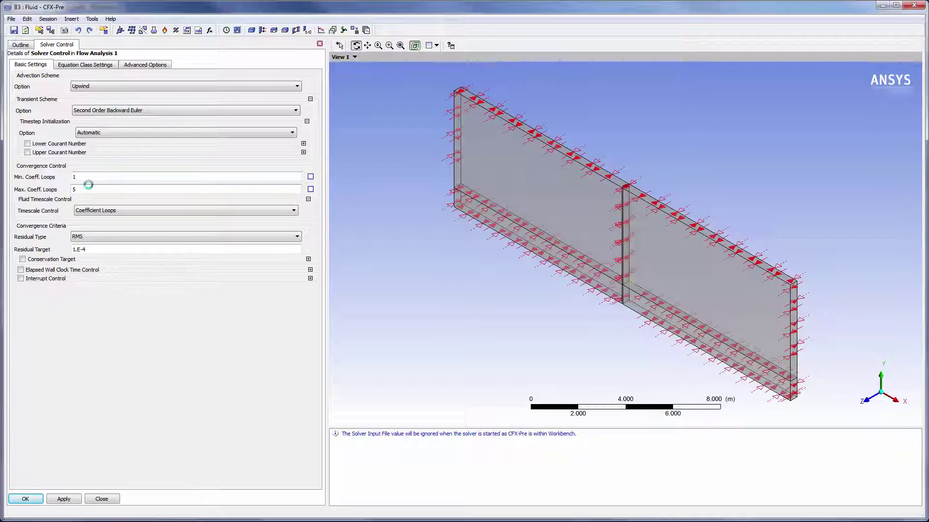
{"action": "left_click", "coordinate": [320, 43]}
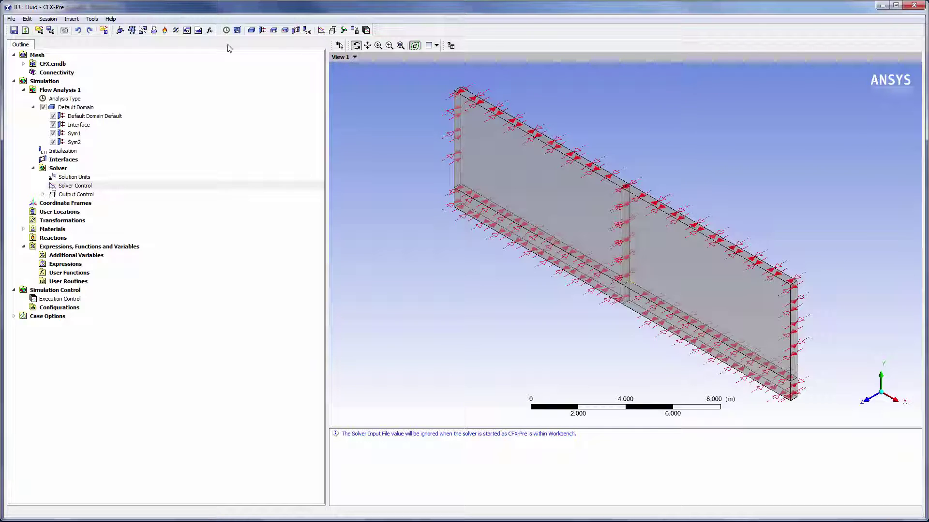
{"action": "left_click", "coordinate": [11, 18]}
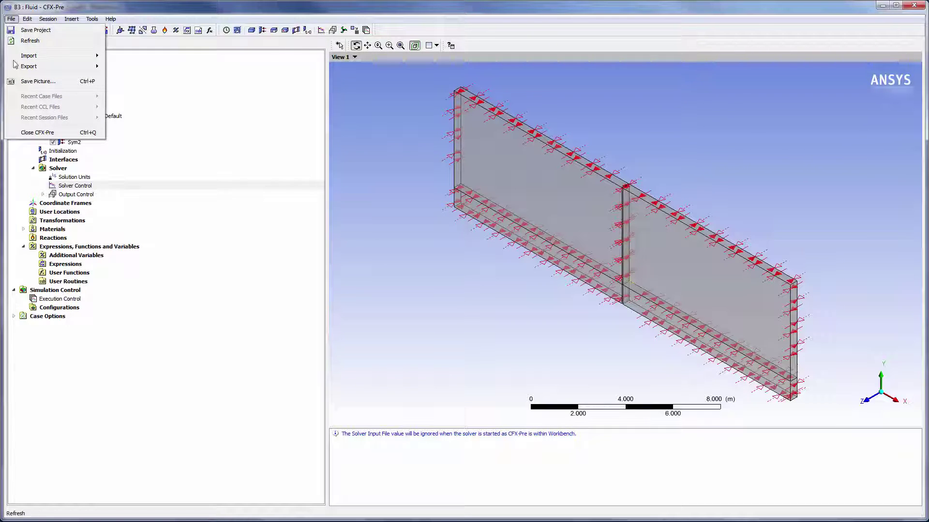
{"action": "left_click", "coordinate": [31, 132]}
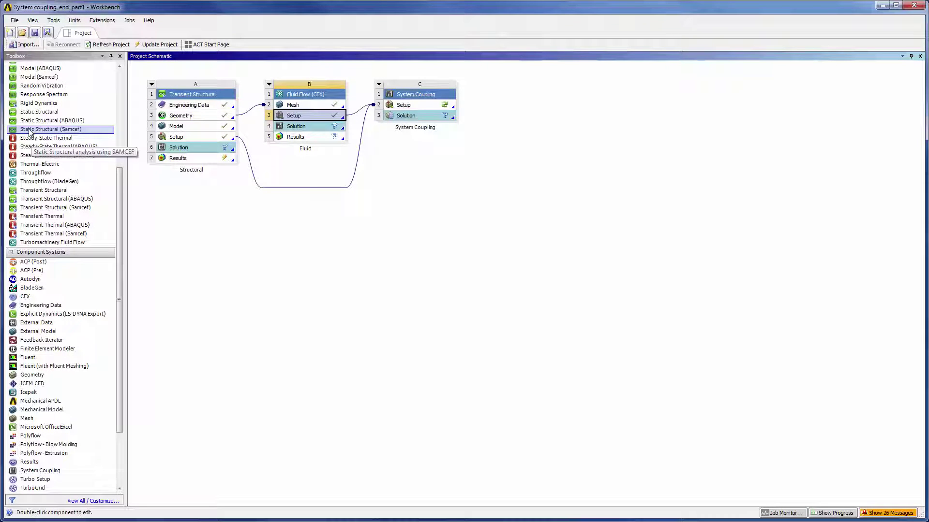